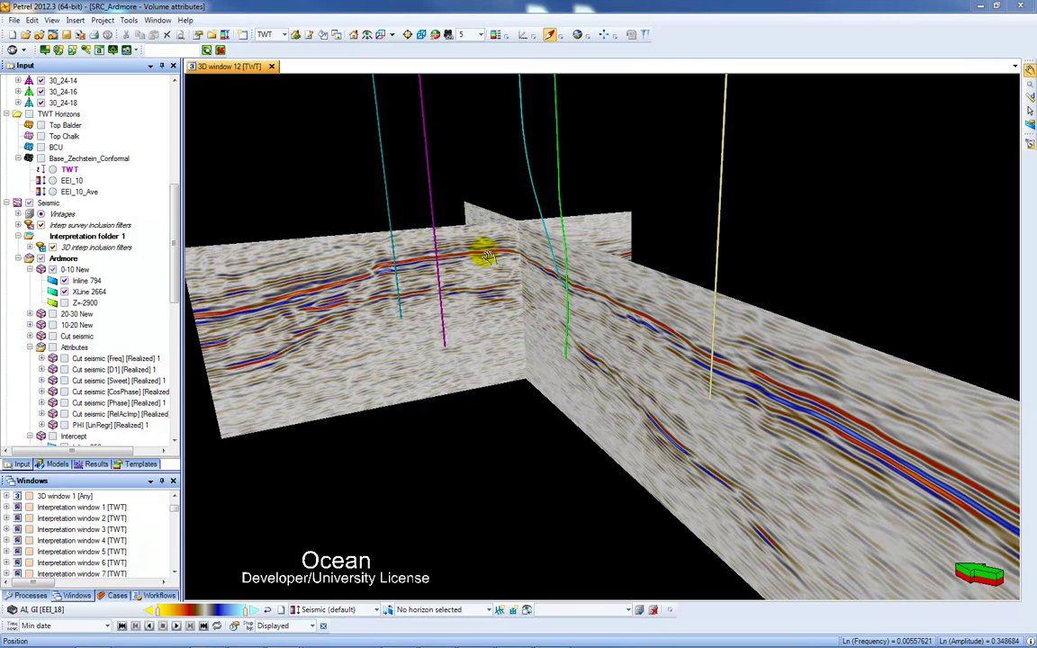
Review the Seismic intercept + gradient angle table: 0-10 New, 10-20 New at 15°, 20-30 New at 25°
click(12, 50)
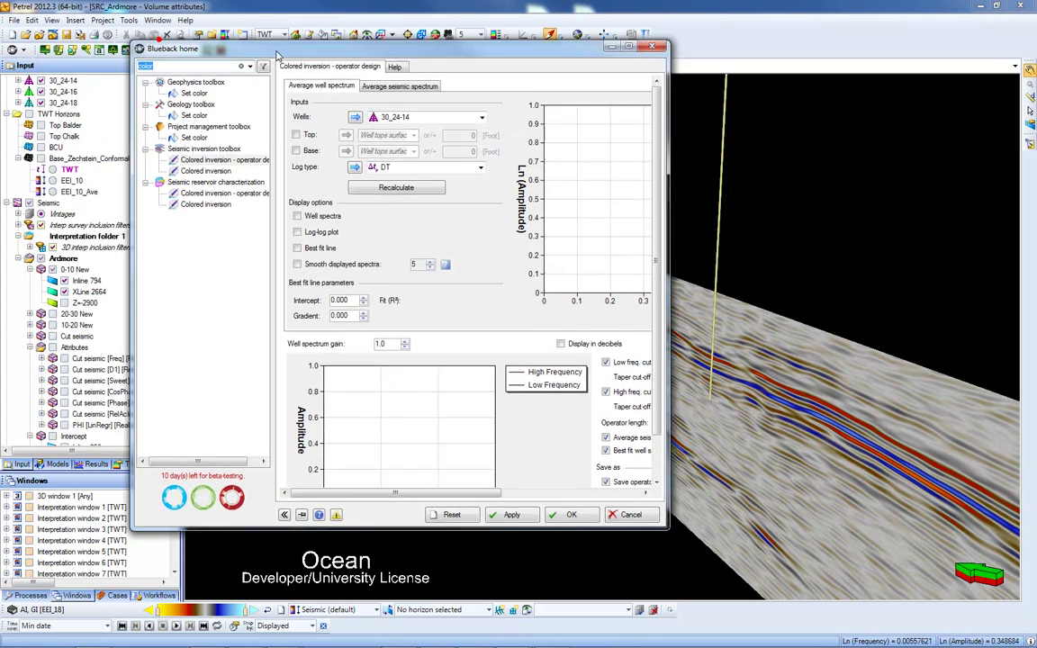
drag(278, 55, 415, 81)
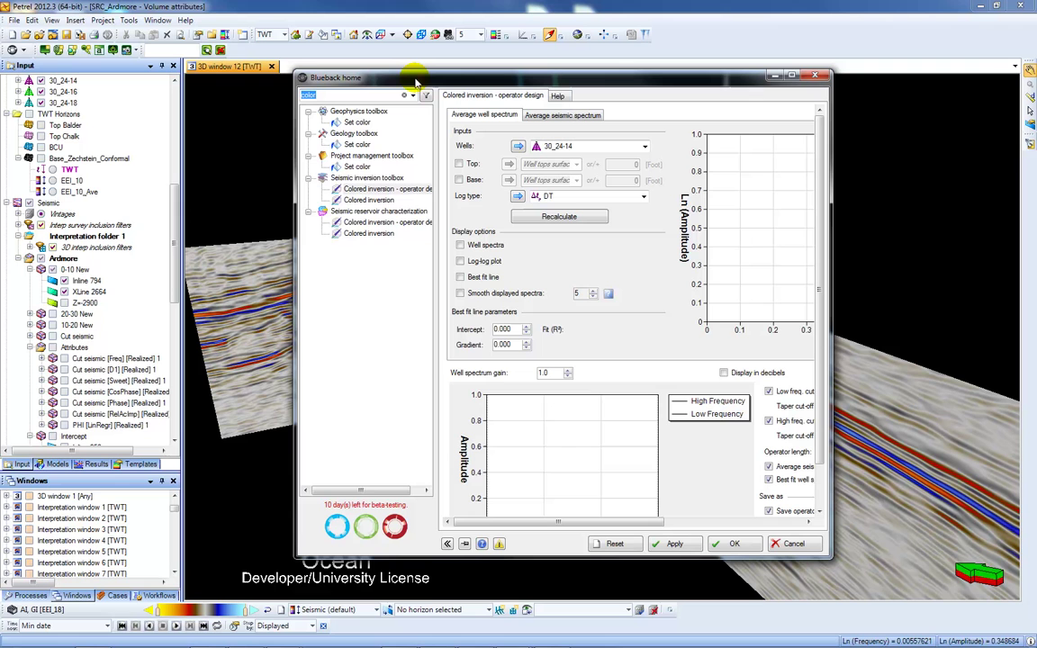
text(inter)
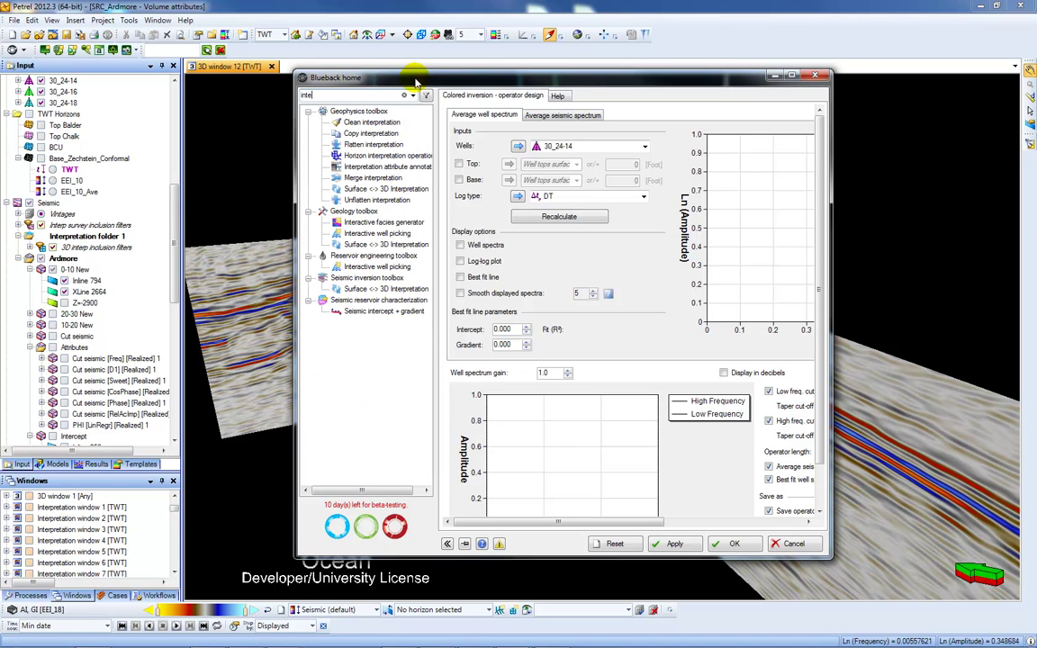
click(381, 310)
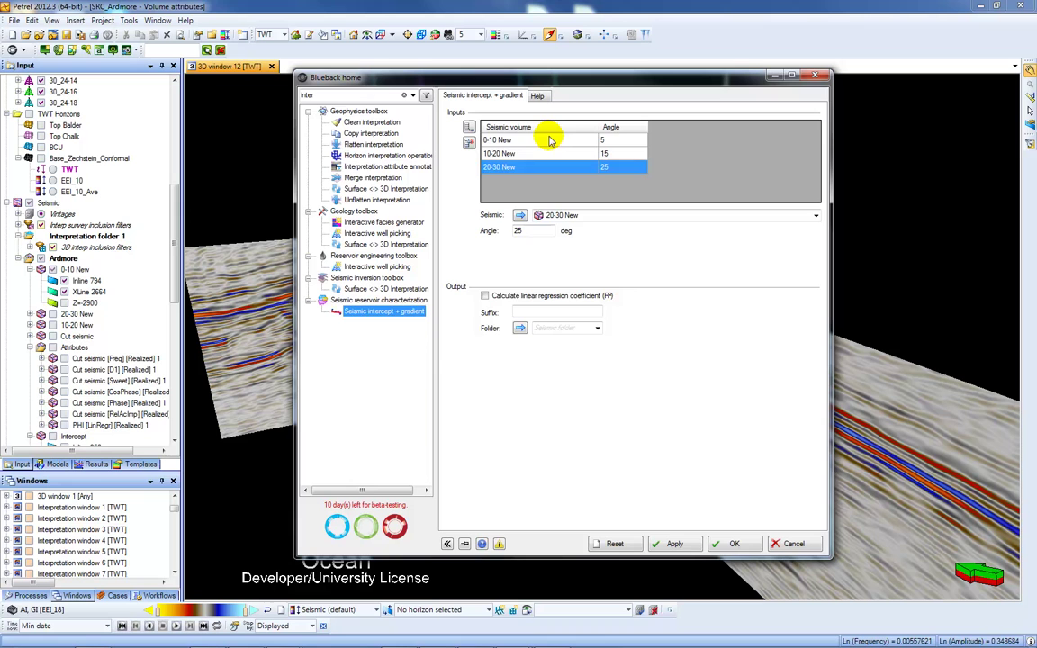
click(482, 139)
click(548, 155)
click(547, 168)
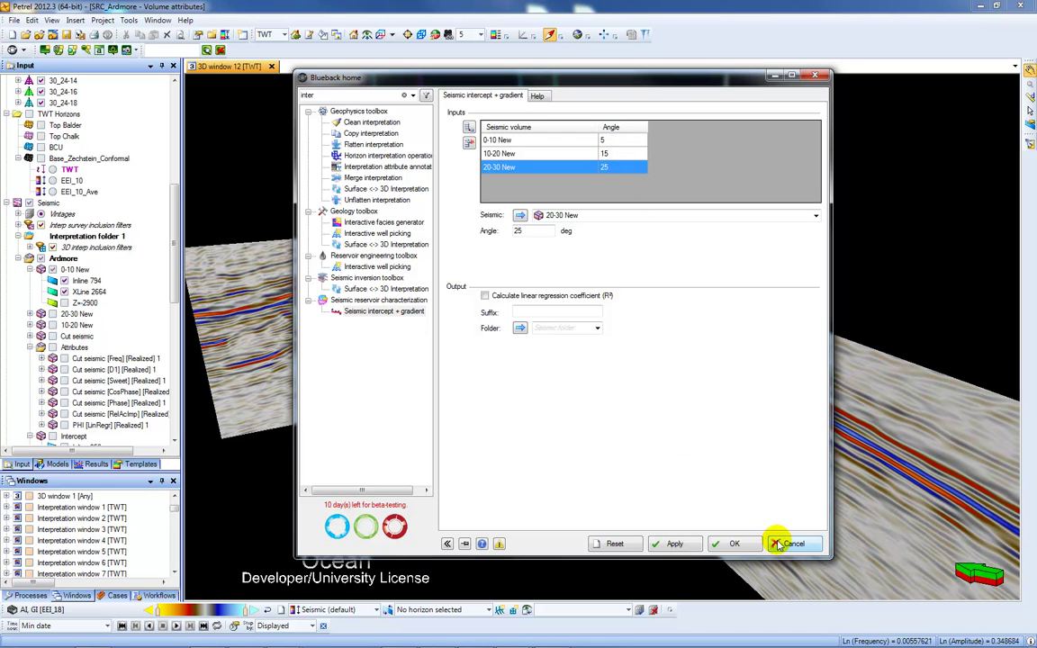
click(734, 543)
Locate the Intercept and Gradient volumes in the Input tree
drag(177, 227, 173, 282)
click(79, 236)
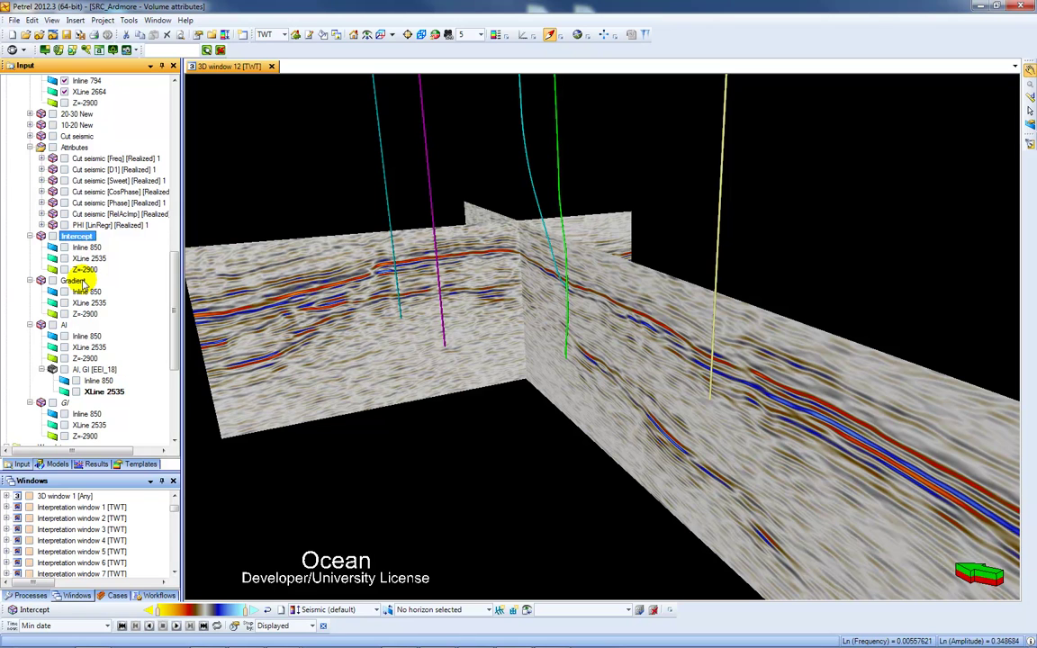
click(81, 281)
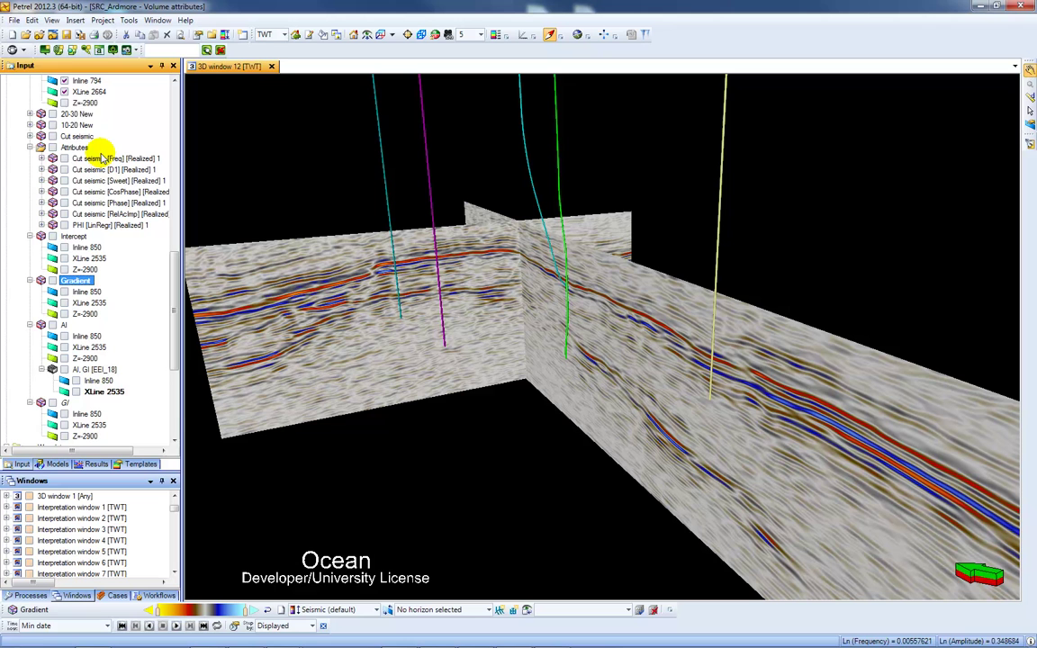
Open Colored inversion - operator design from a 'col' search and enlarge the dialog
click(13, 51)
drag(311, 61, 419, 77)
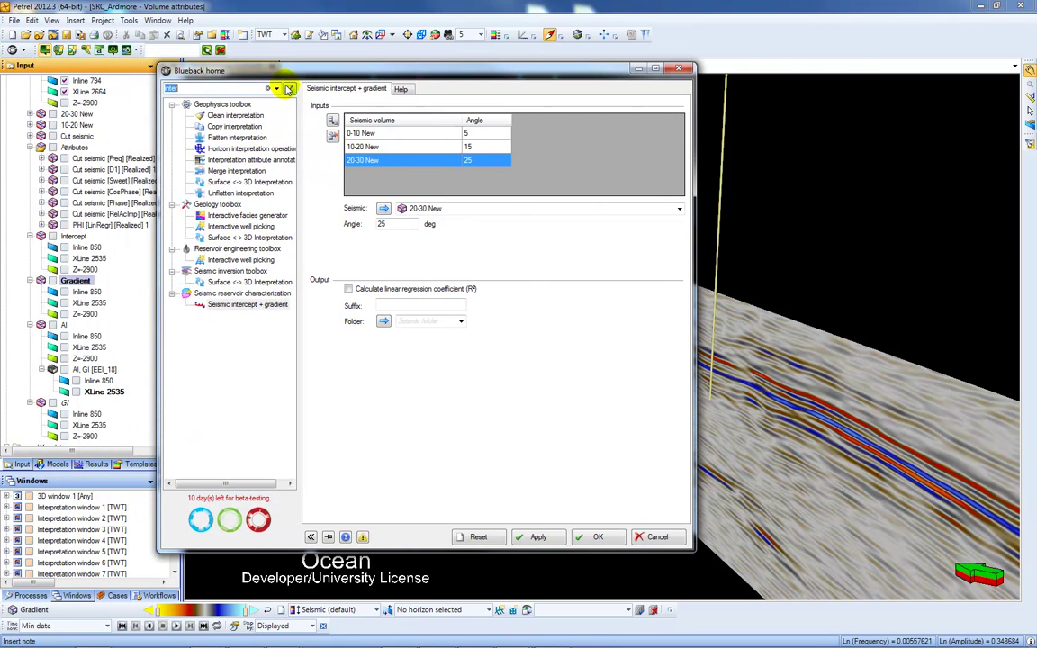
text(col)
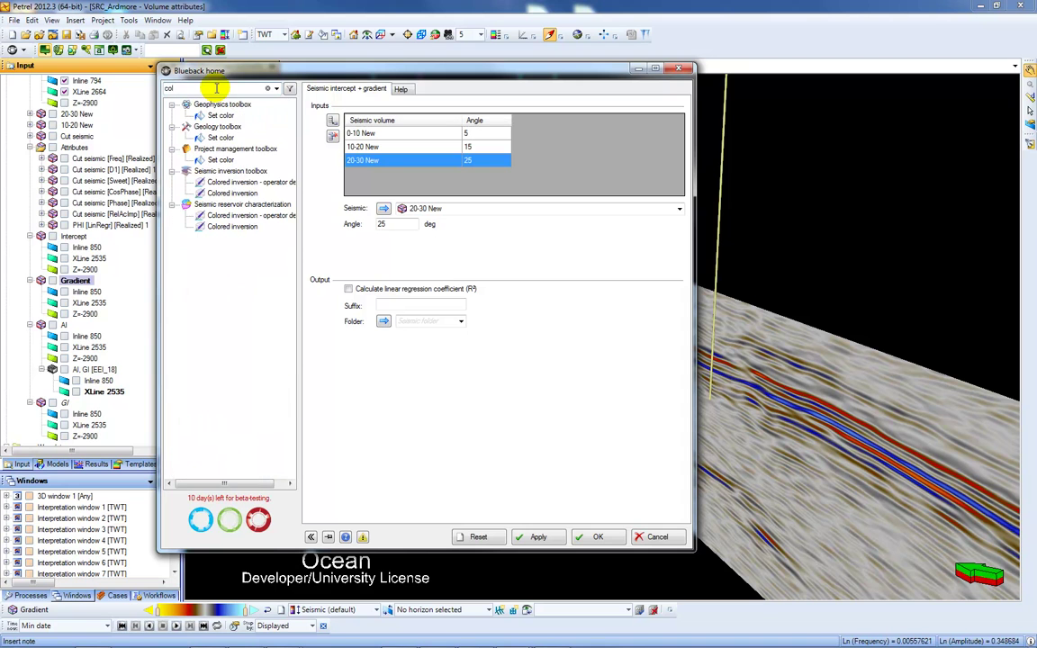
click(215, 182)
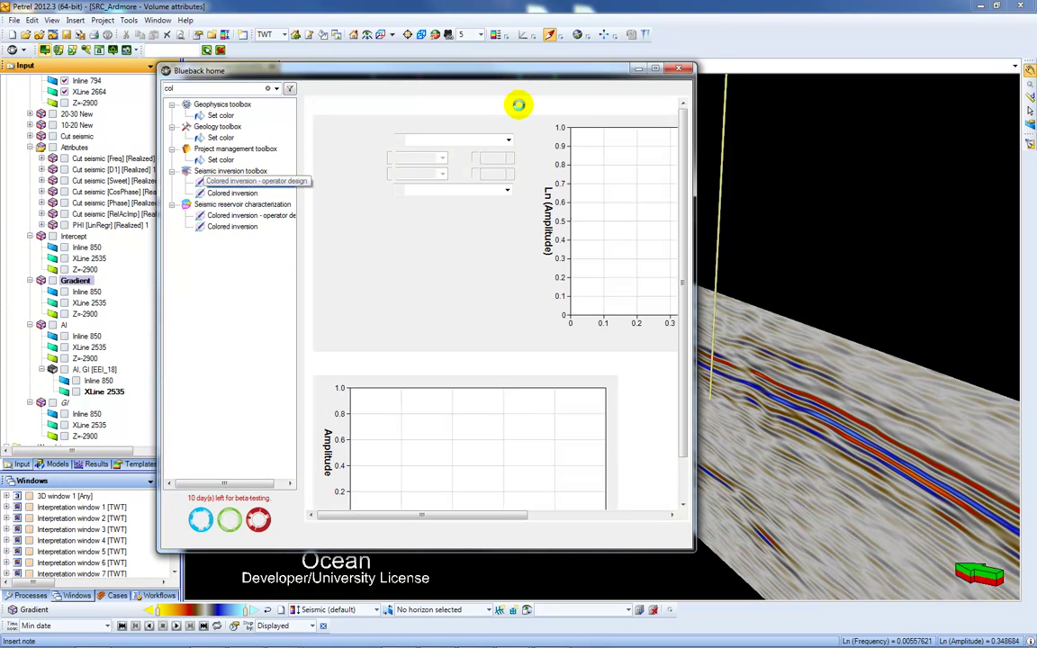
drag(500, 71, 409, 57)
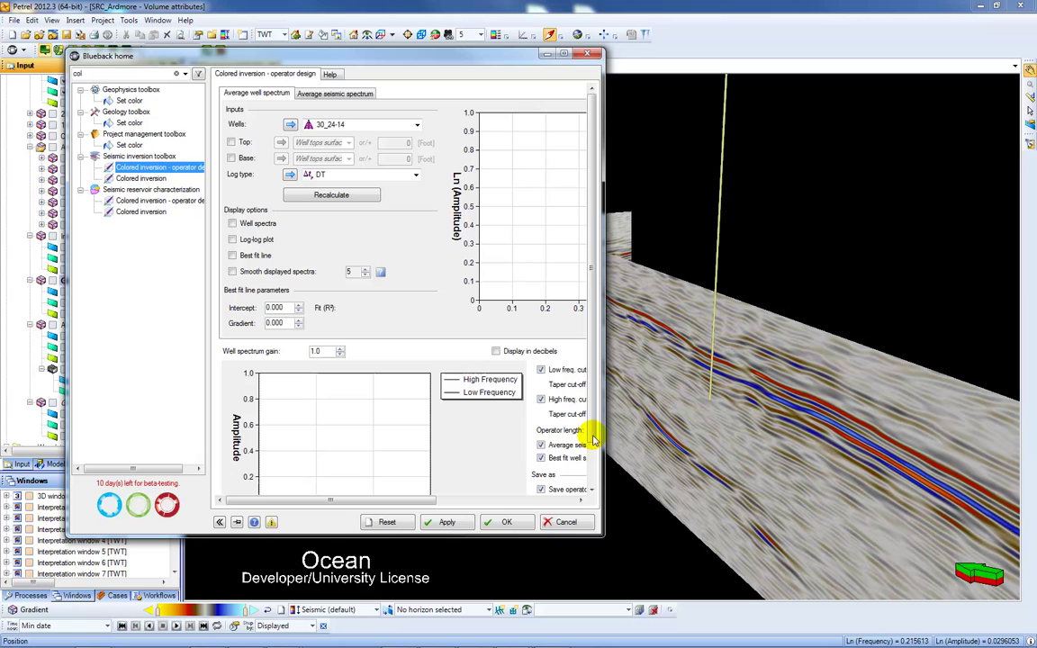
drag(602, 536, 921, 582)
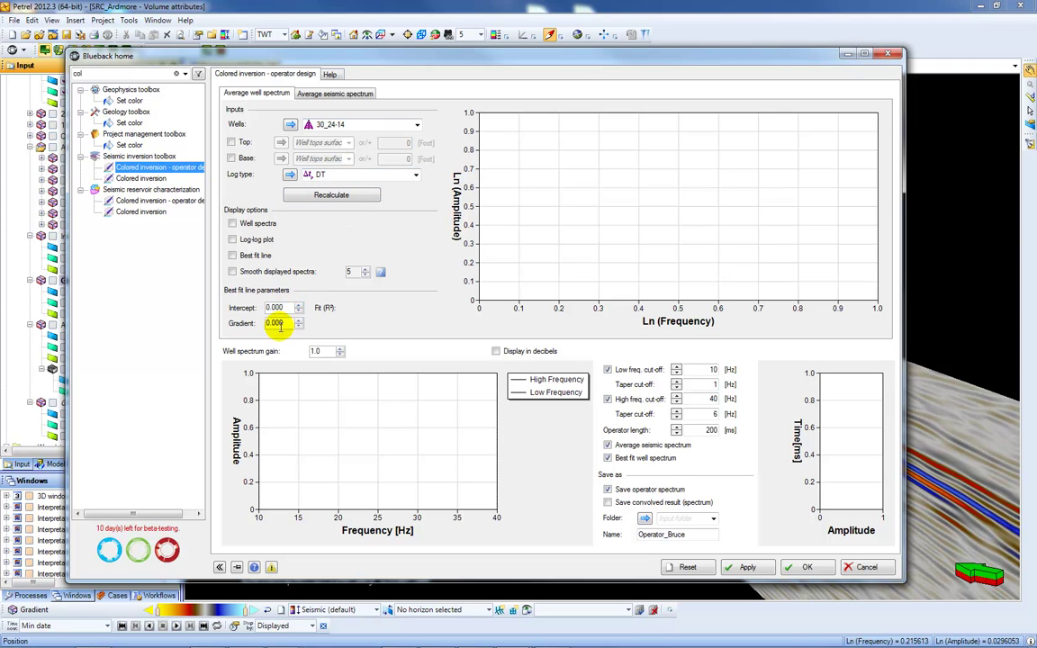
Set the well spectrum fit to intercept 12 and gradient -0.6
click(277, 307)
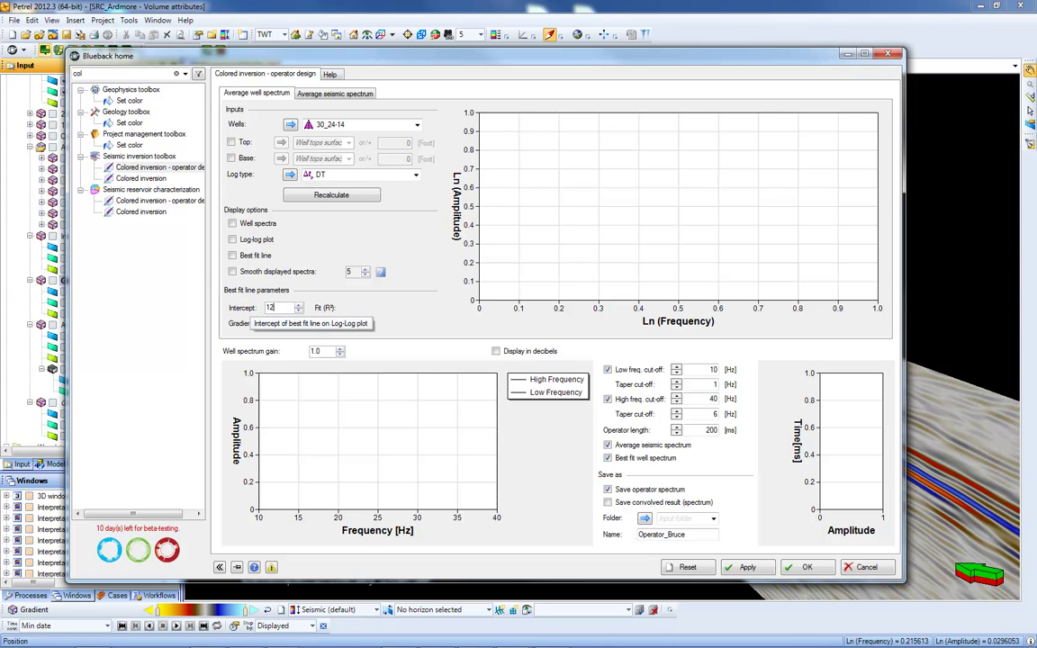
text(12)
key(Tab)
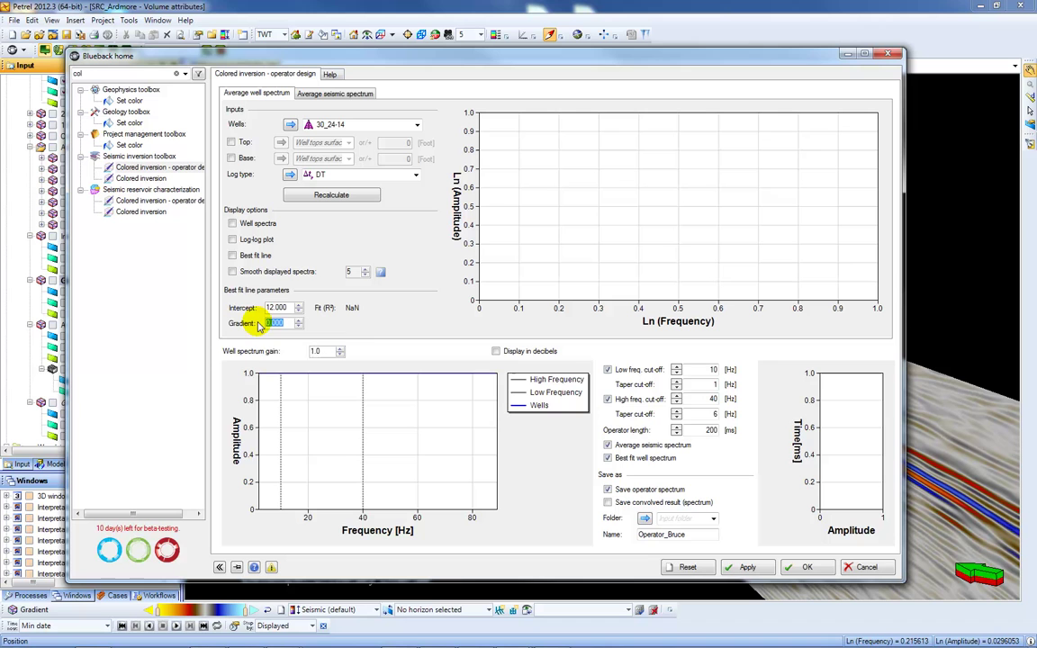
text(-0.6)
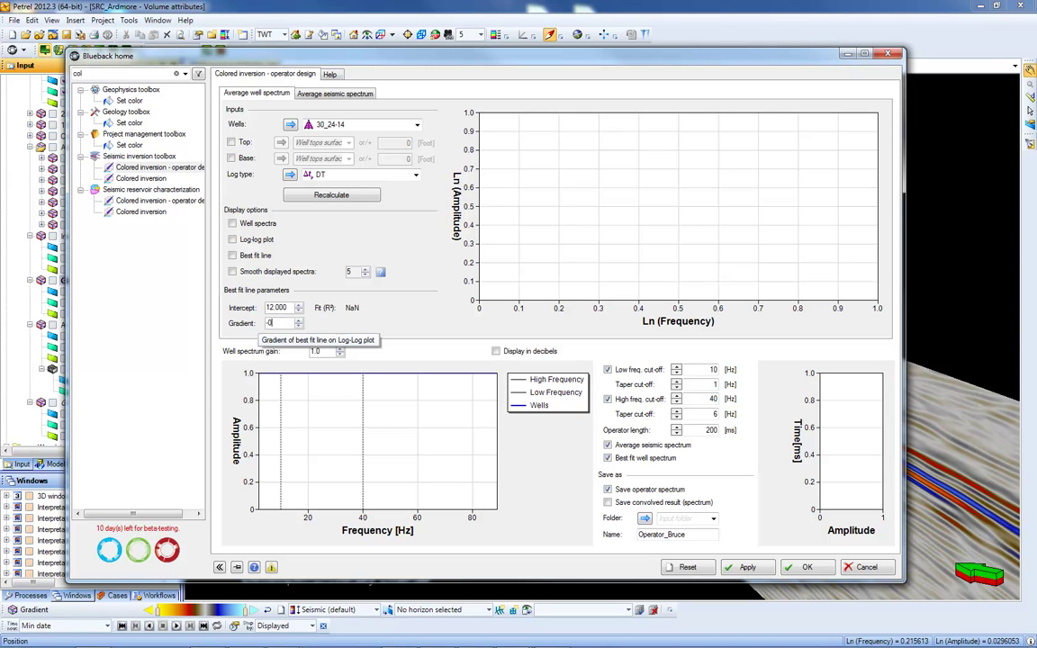
click(279, 308)
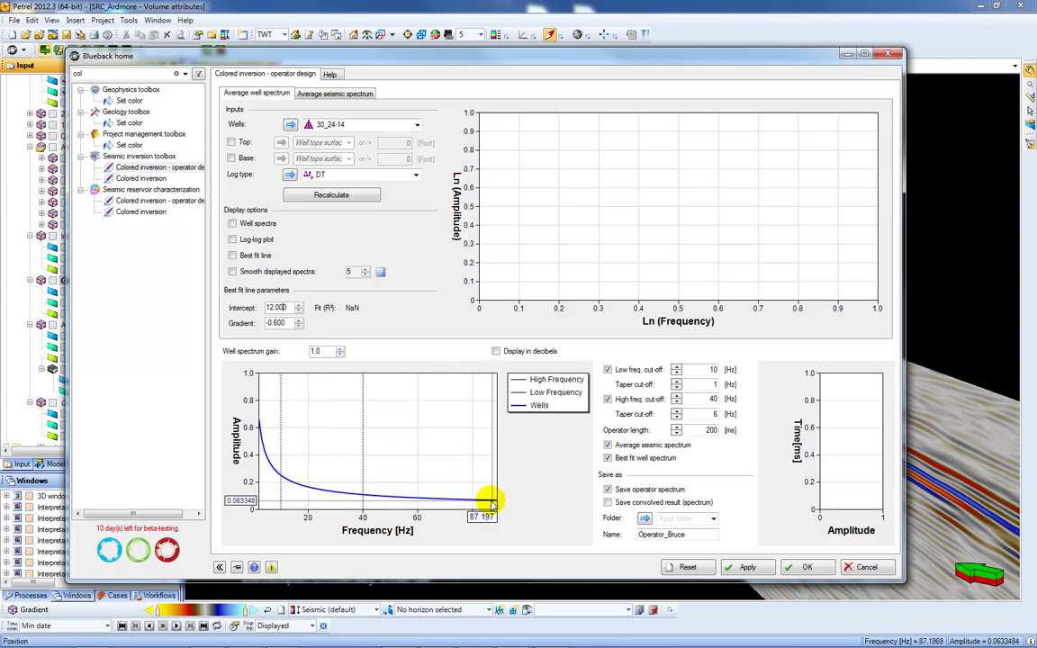
Recalculate the 20-30 New average spectrum with a reset random seed and apply the operator
click(334, 95)
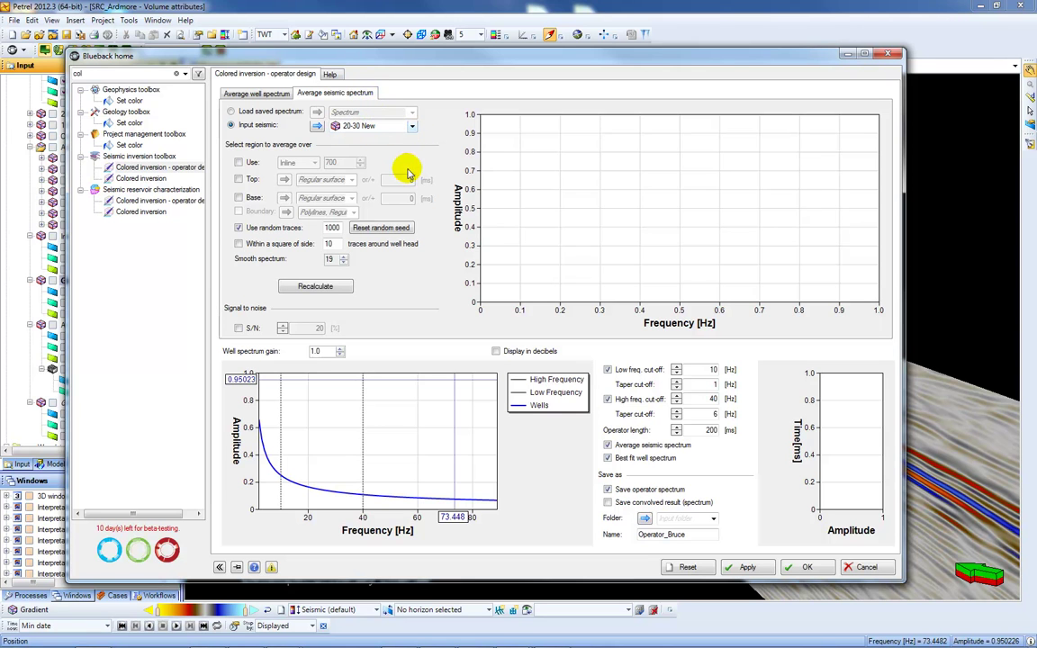
click(383, 231)
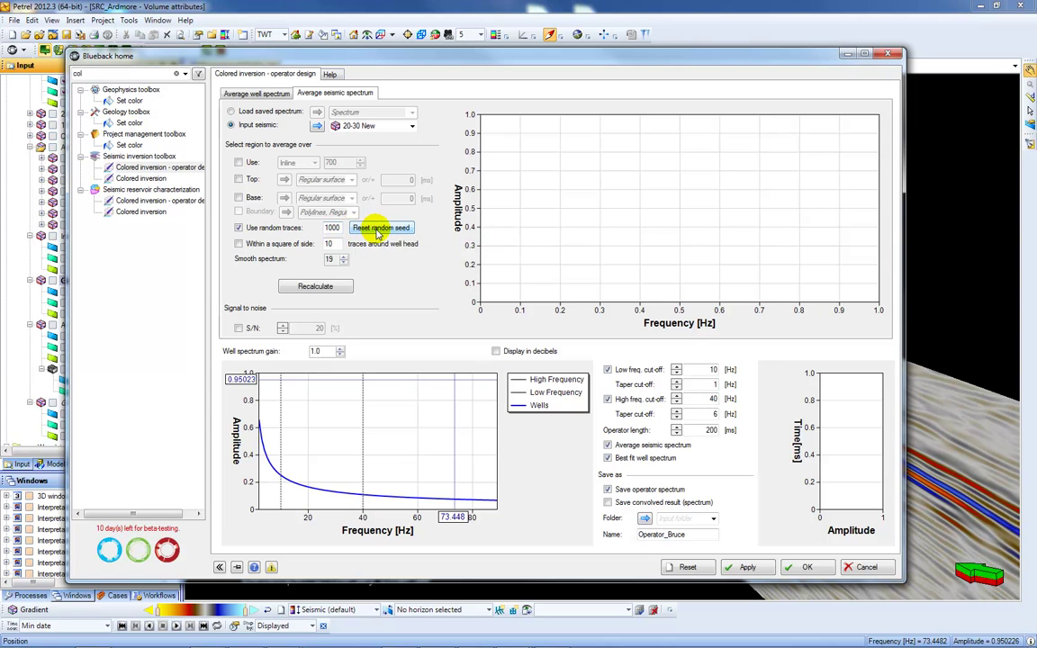
click(339, 287)
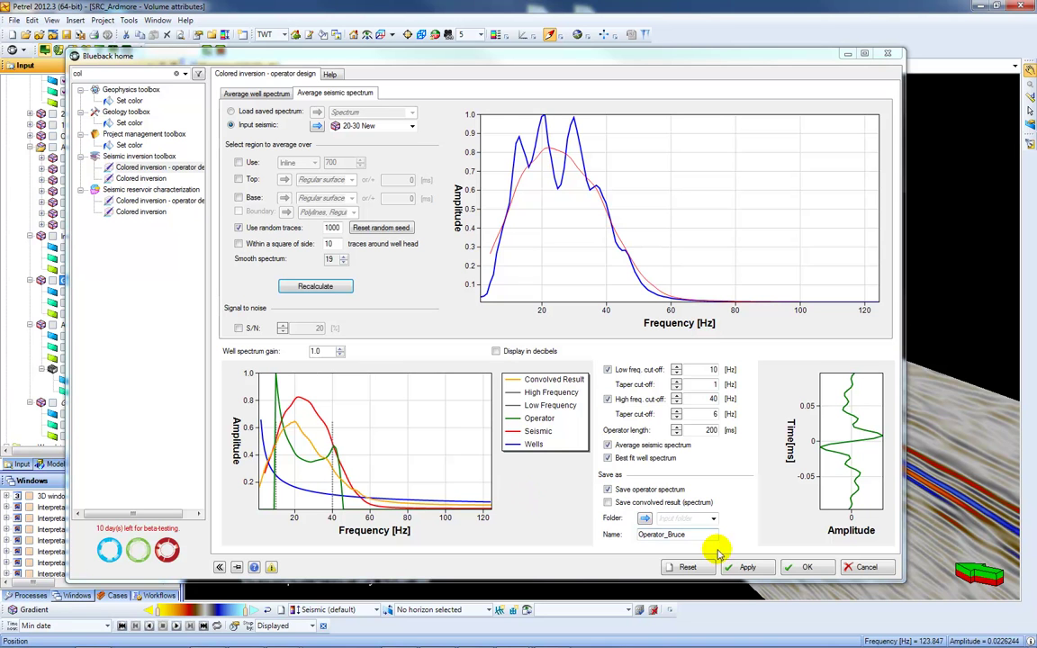
click(743, 567)
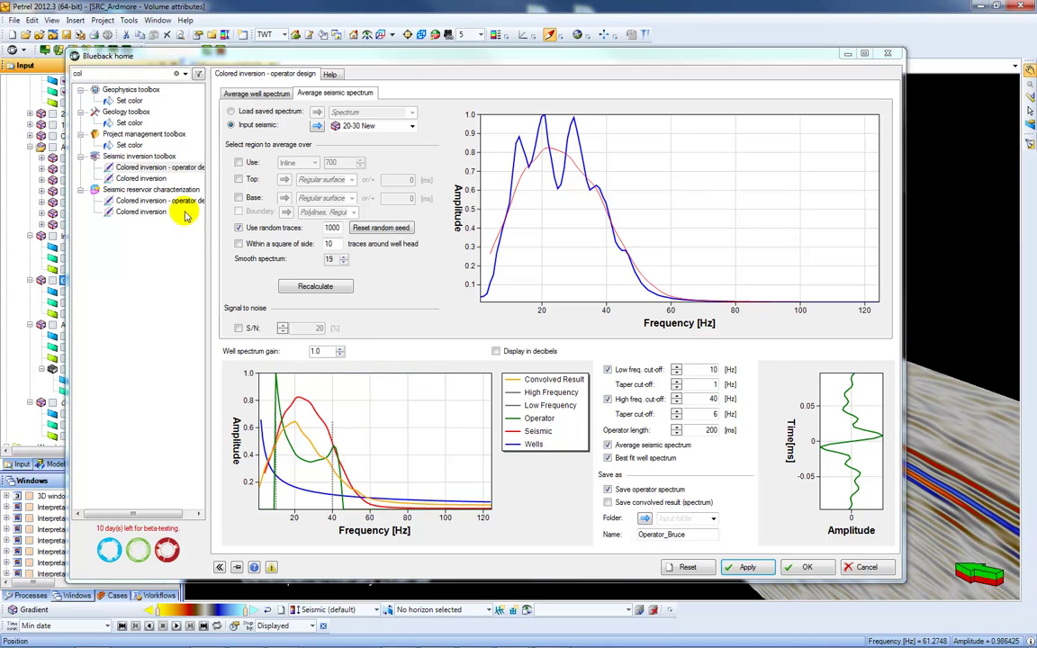
Run colored inversion with the new operator on the Gradient volume, output named GI
click(155, 179)
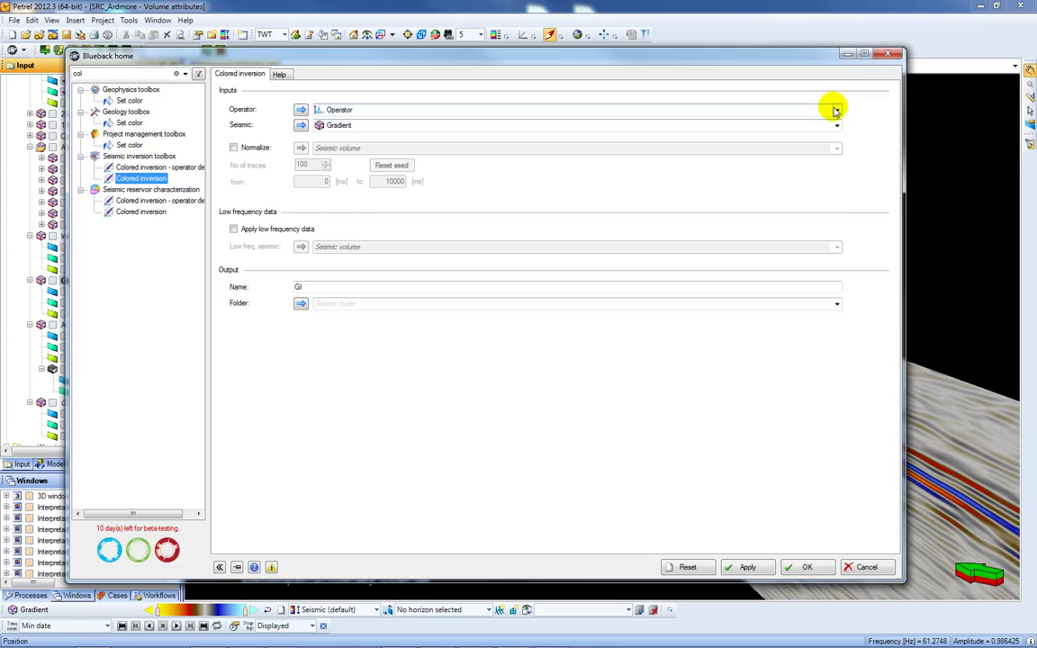
click(836, 110)
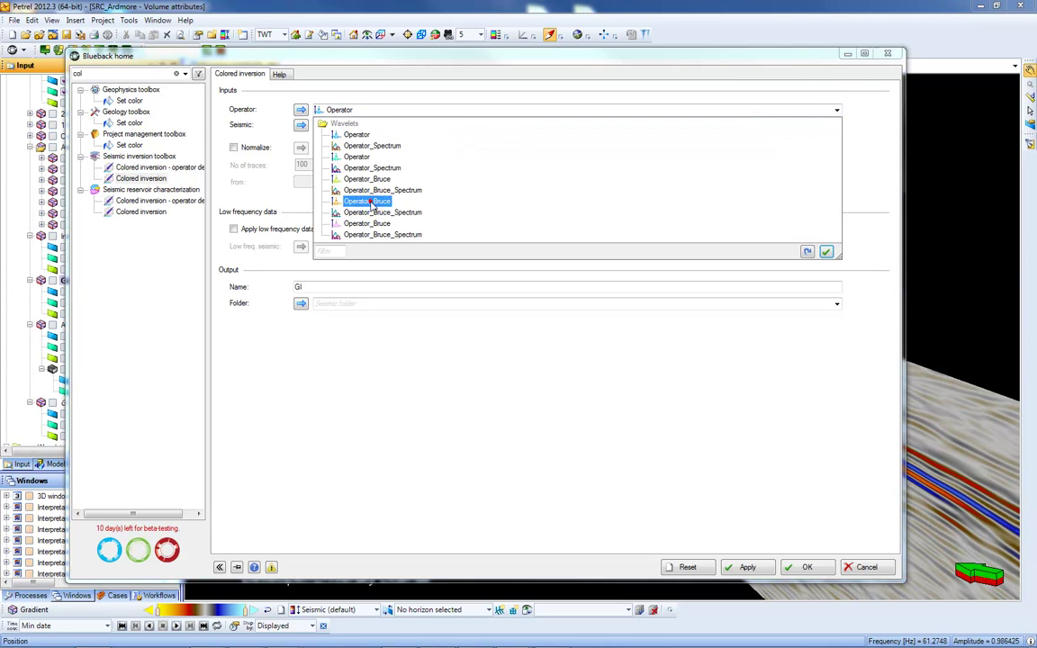
click(371, 204)
click(836, 125)
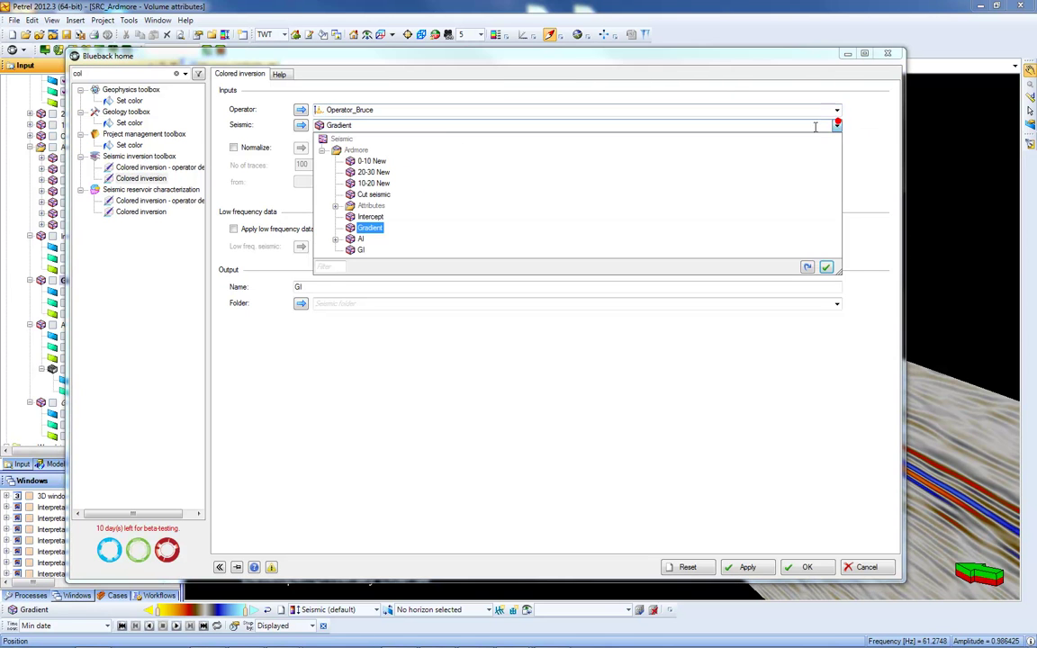
click(370, 217)
double_click(311, 287)
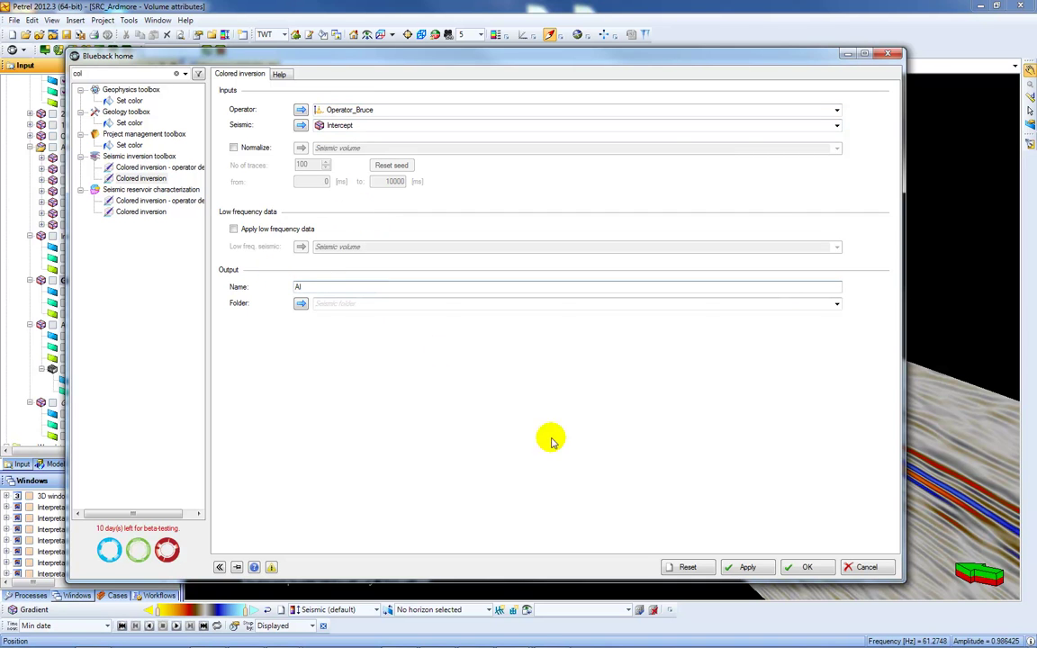
click(836, 124)
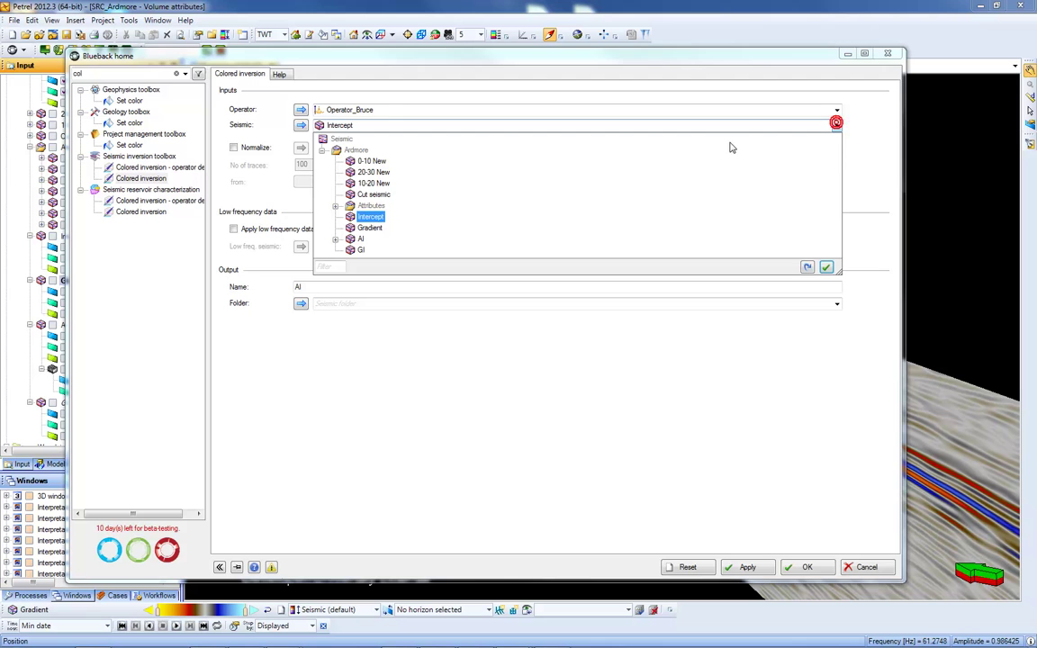
click(369, 228)
double_click(318, 287)
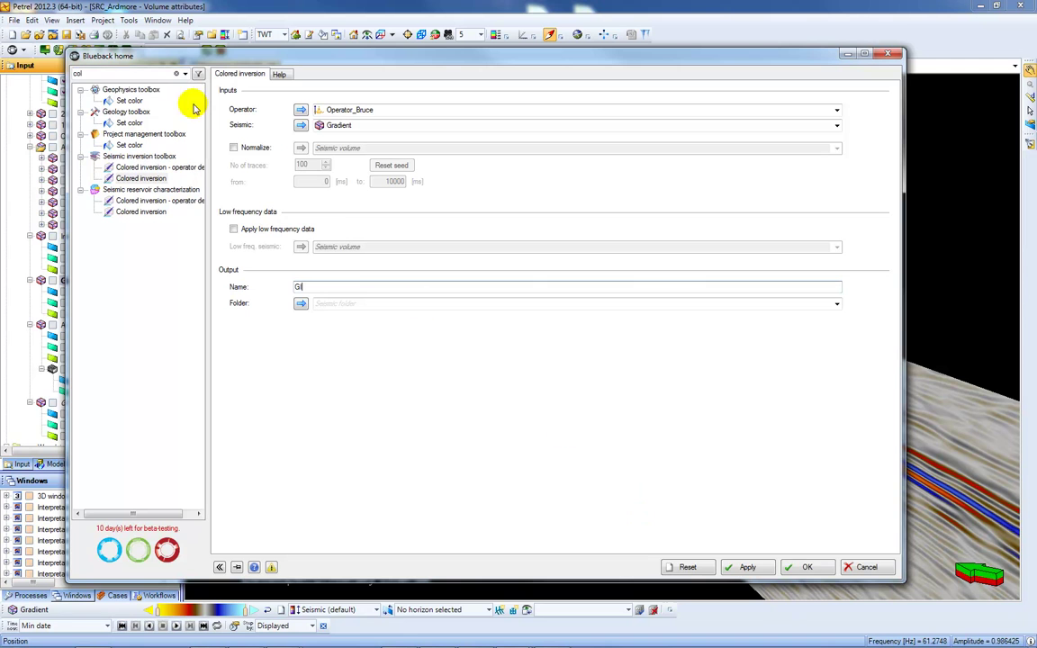
click(175, 73)
Create EEI volume AI, GI [EEI_10] from intercept AI and gradient GI at chi 10
drag(171, 58, 270, 58)
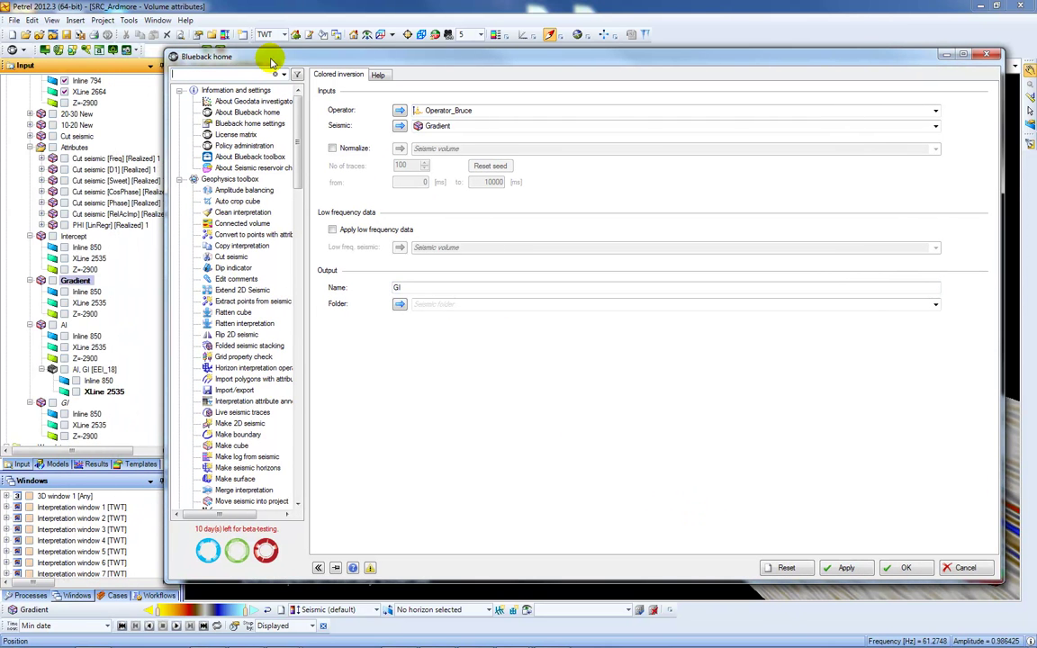
text(eei)
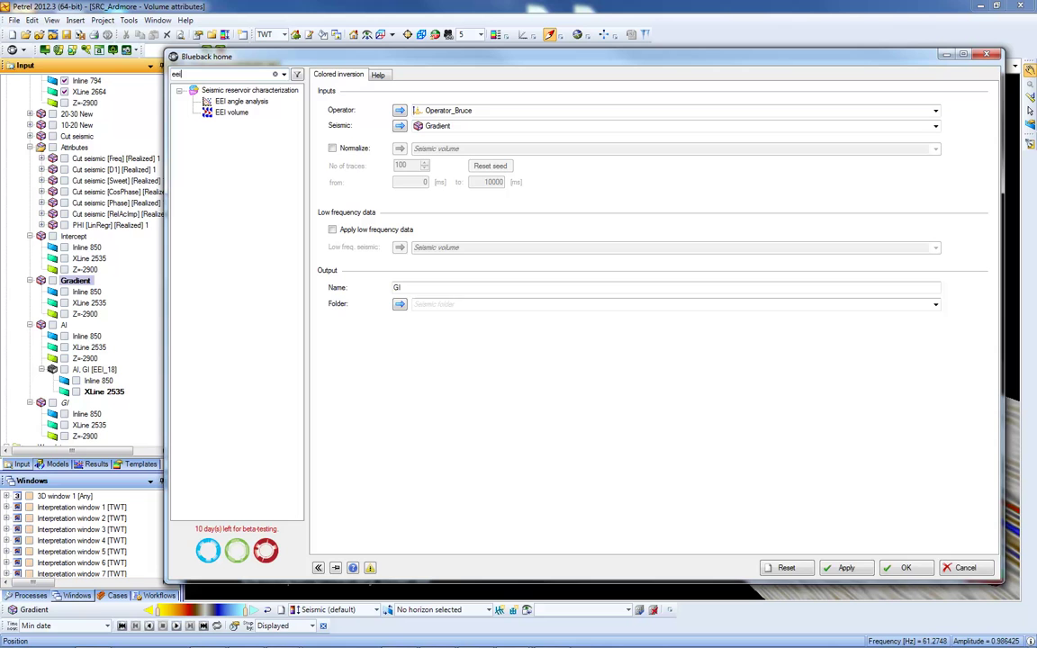
click(231, 112)
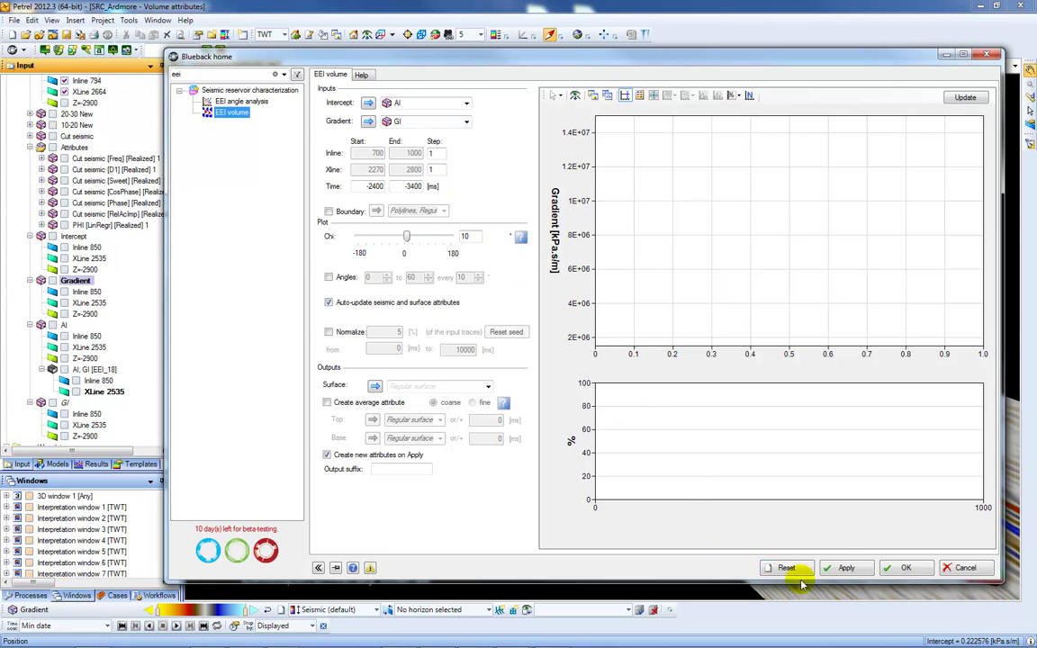
click(844, 567)
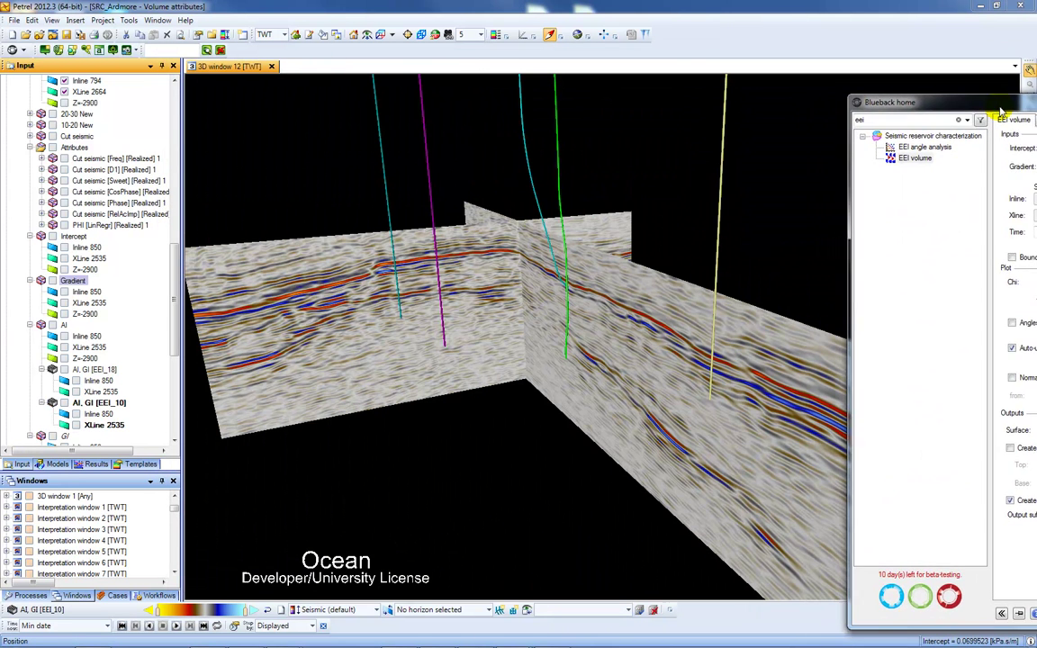
Show EEI_10 inline 850 and crossline 2535 in a new 3D window
click(157, 19)
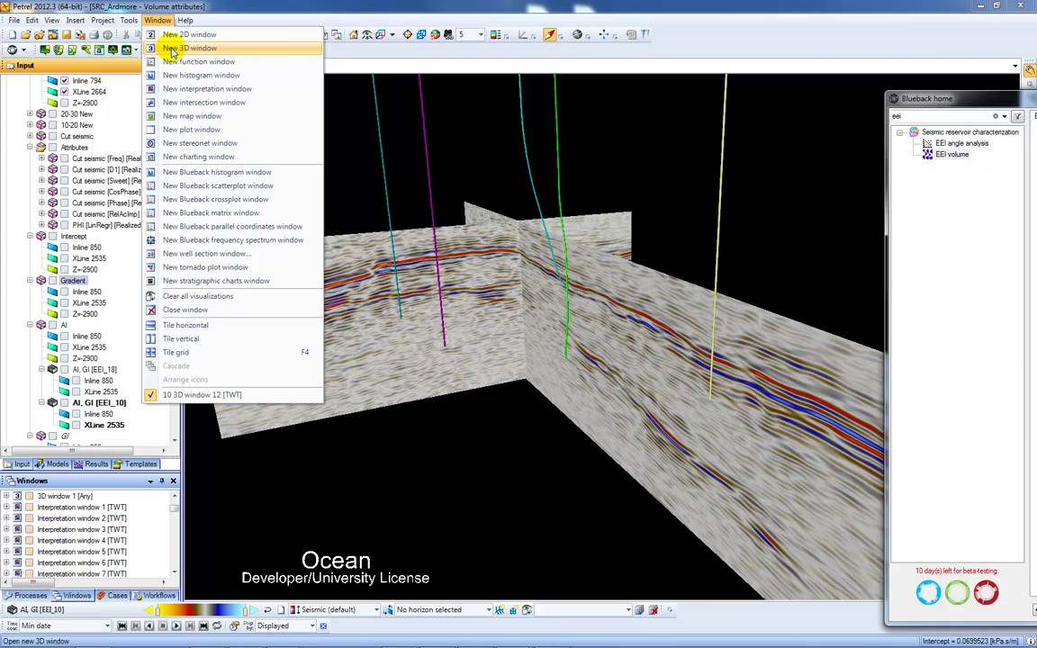
click(170, 47)
scroll(176, 274, down, 3)
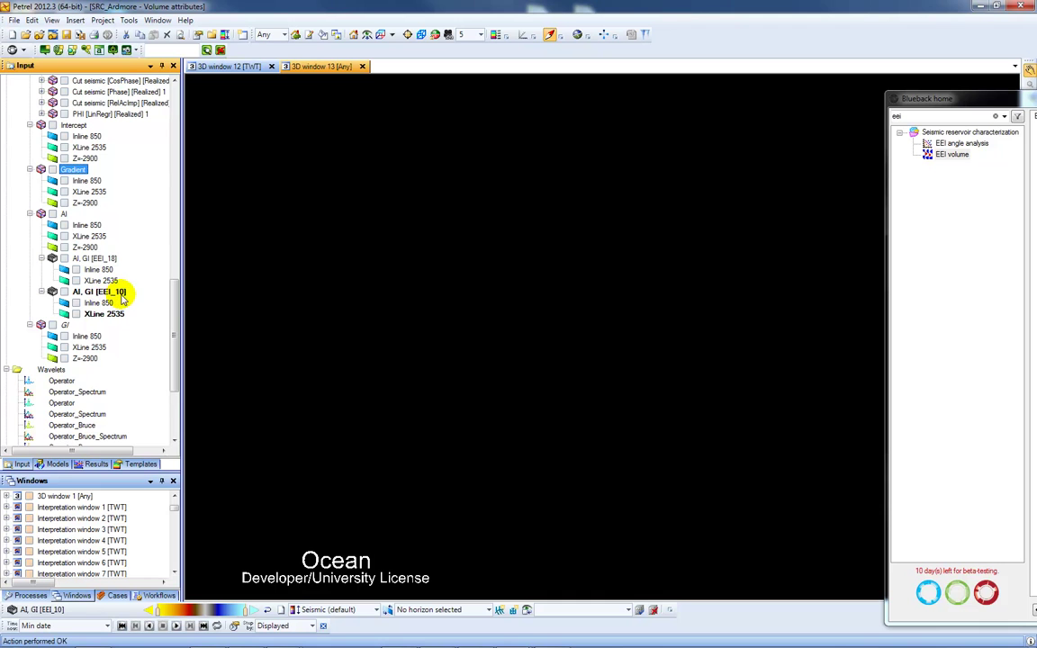
click(64, 292)
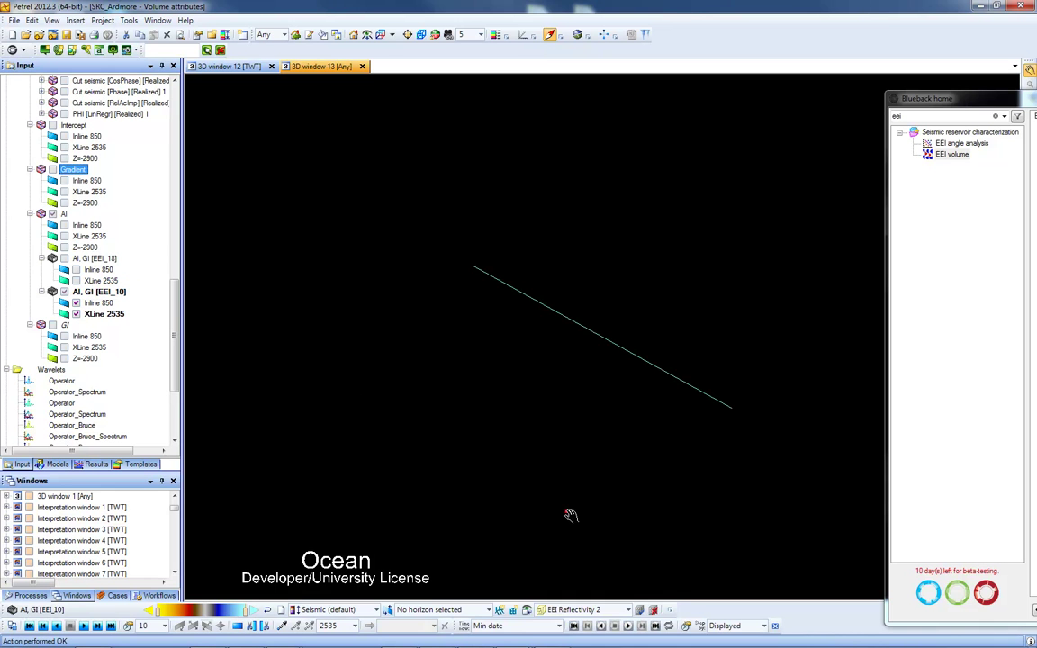
drag(571, 515, 562, 311)
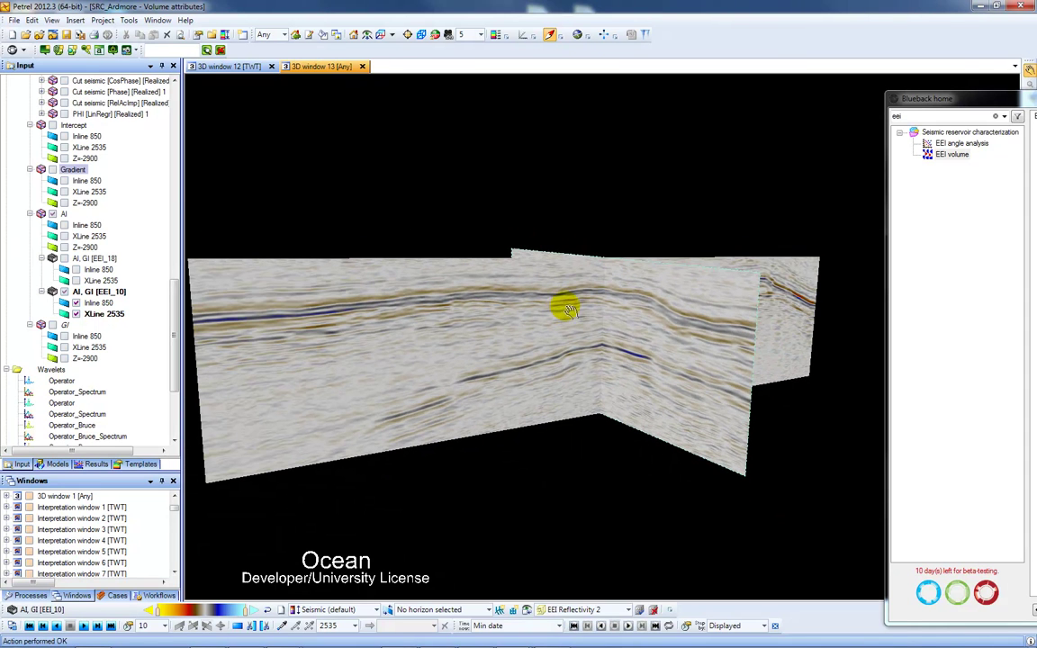
Sweep the chi angle with the slider, then set it to 8 degrees
drag(999, 102, 671, 95)
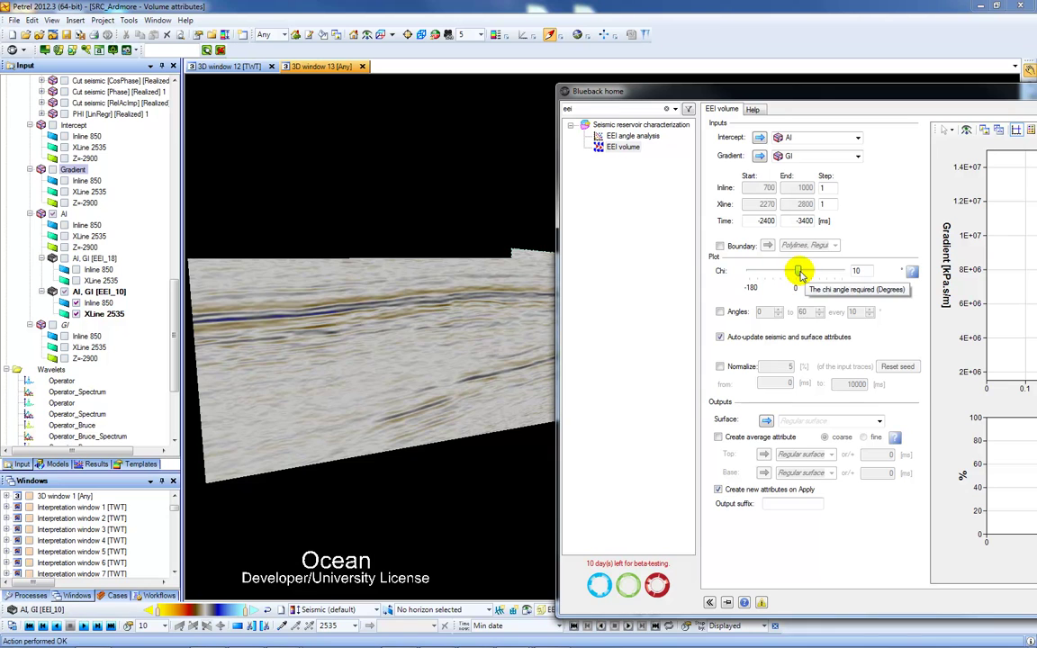
drag(799, 273, 809, 276)
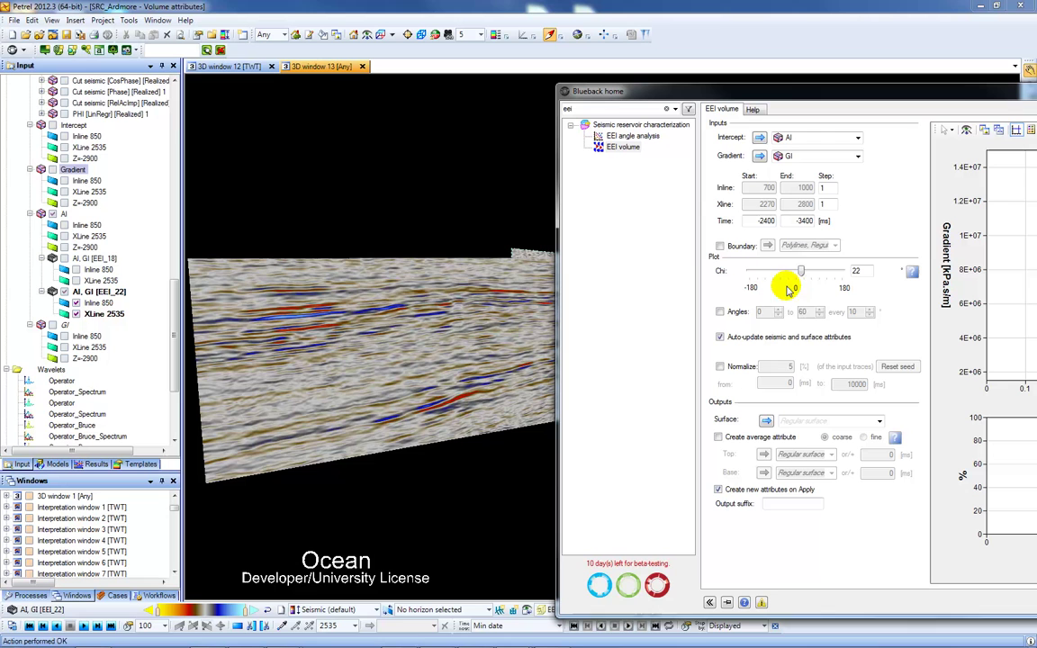
drag(804, 273, 813, 270)
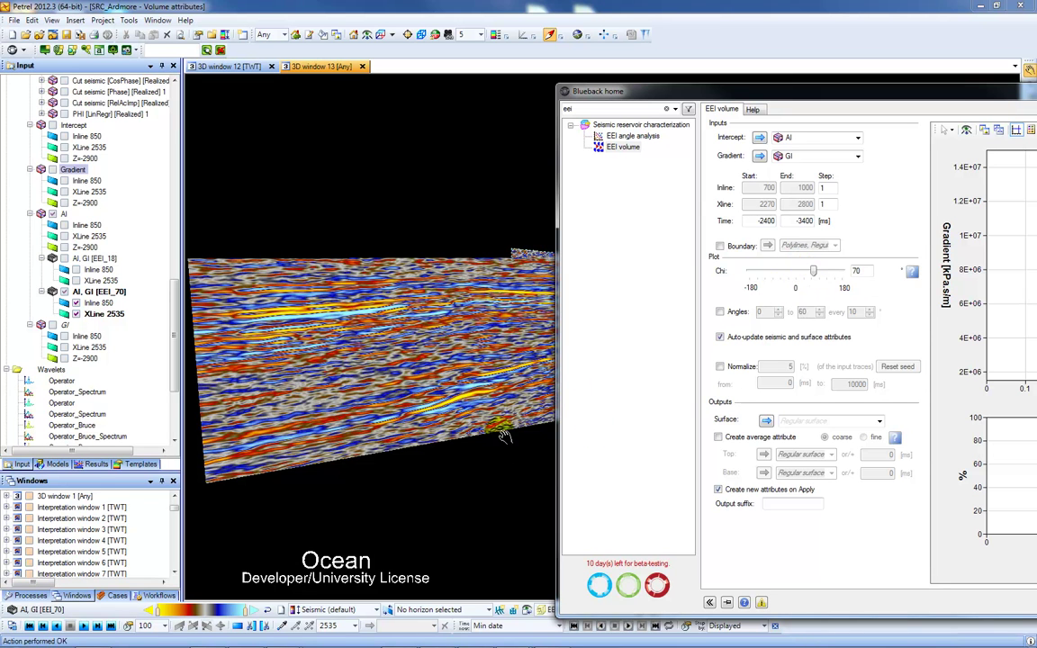
drag(808, 94, 894, 91)
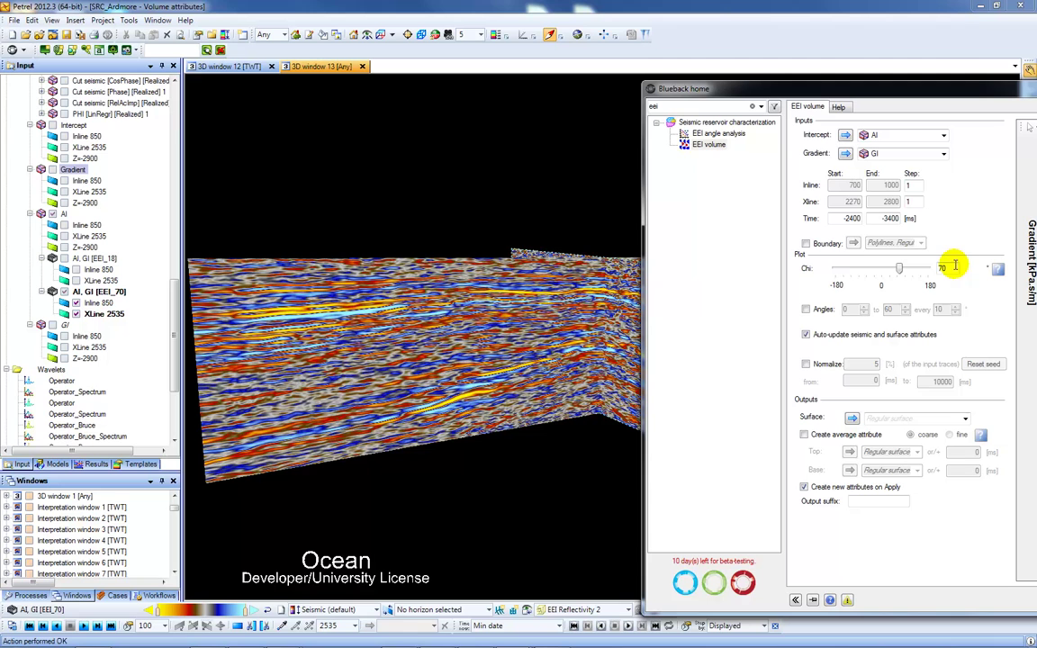
text(8)
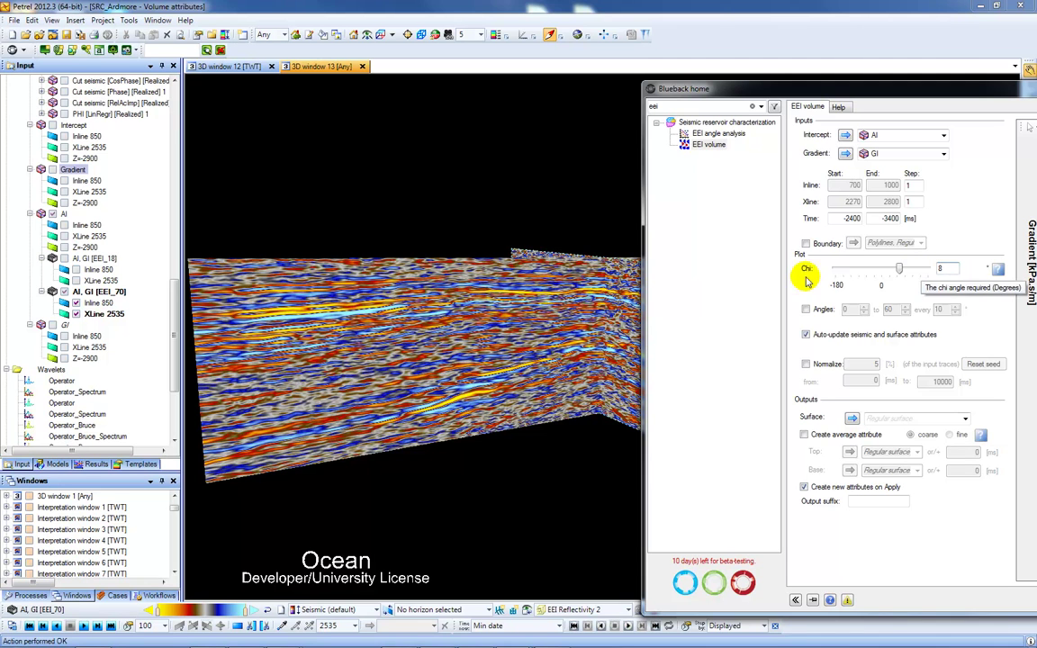
key(Return)
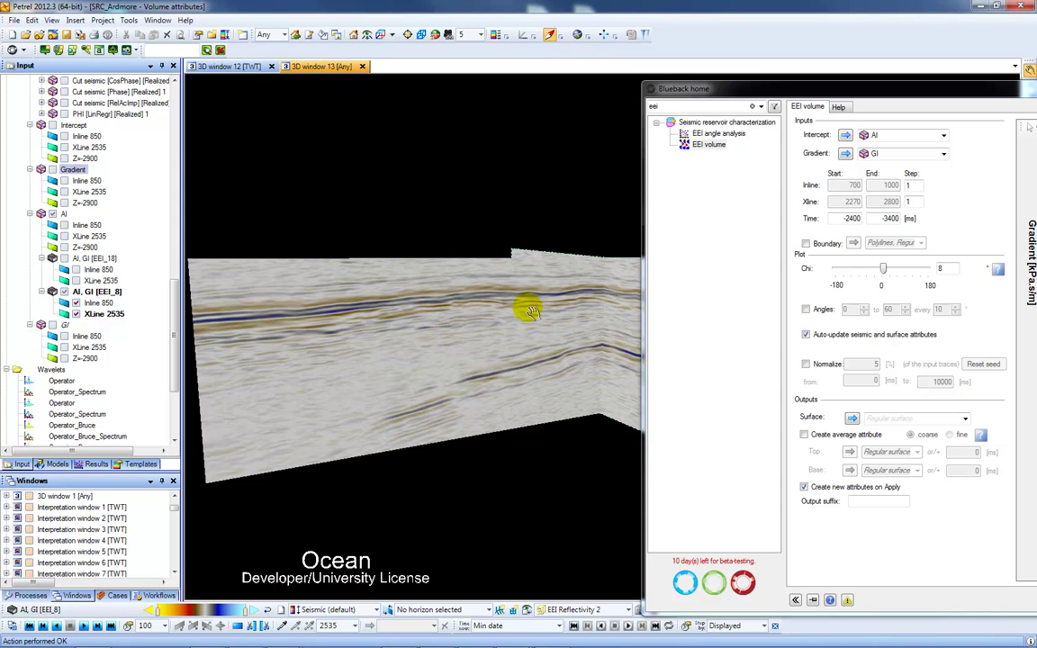
click(157, 20)
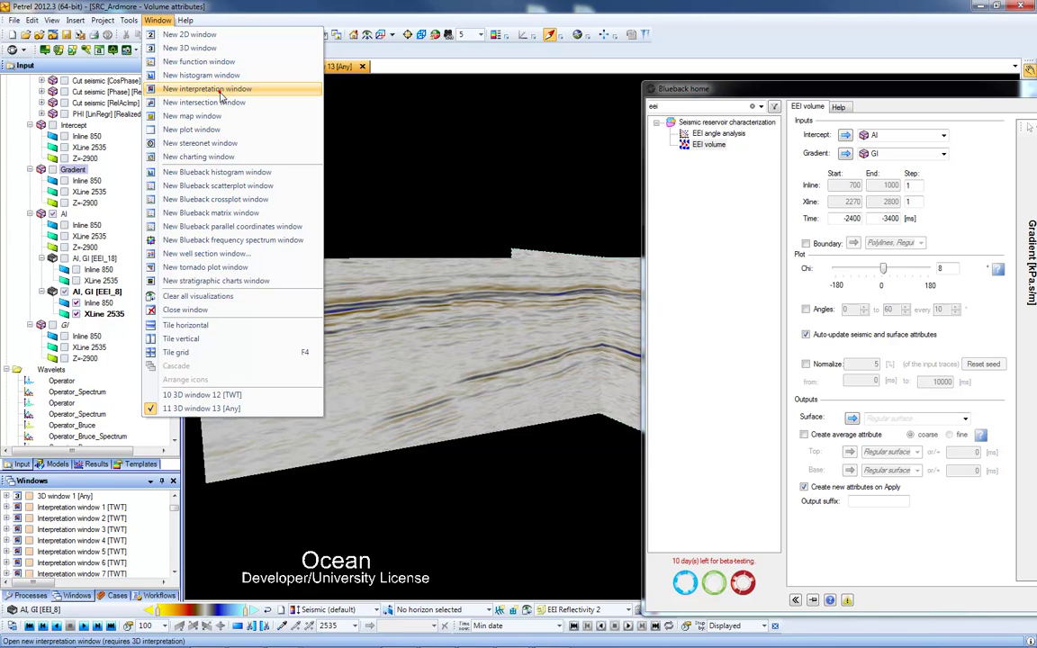
Display EEI_8 crossline 2535 with TWT horizons in a new interpretation window, zoomed onto the anomaly
click(209, 88)
click(76, 314)
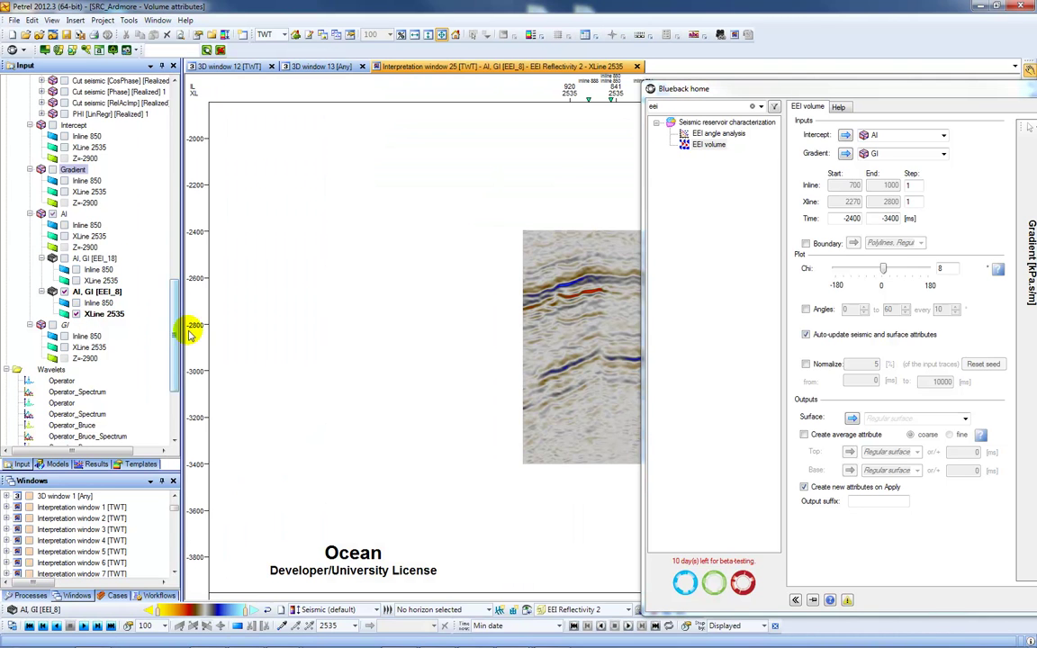
drag(177, 335, 180, 185)
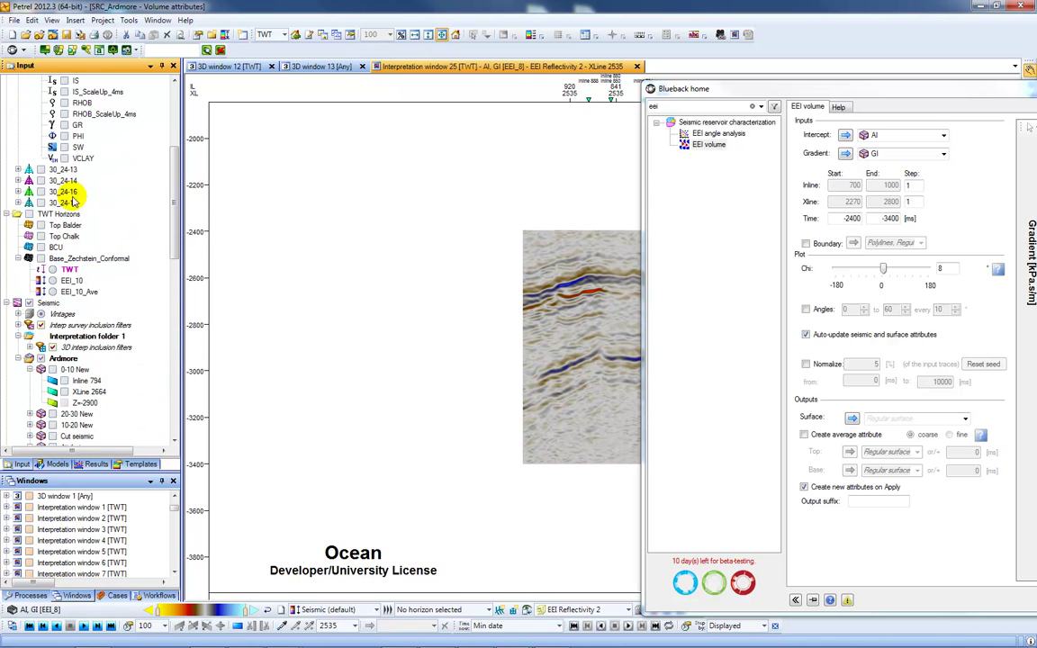
click(28, 214)
drag(573, 322, 405, 300)
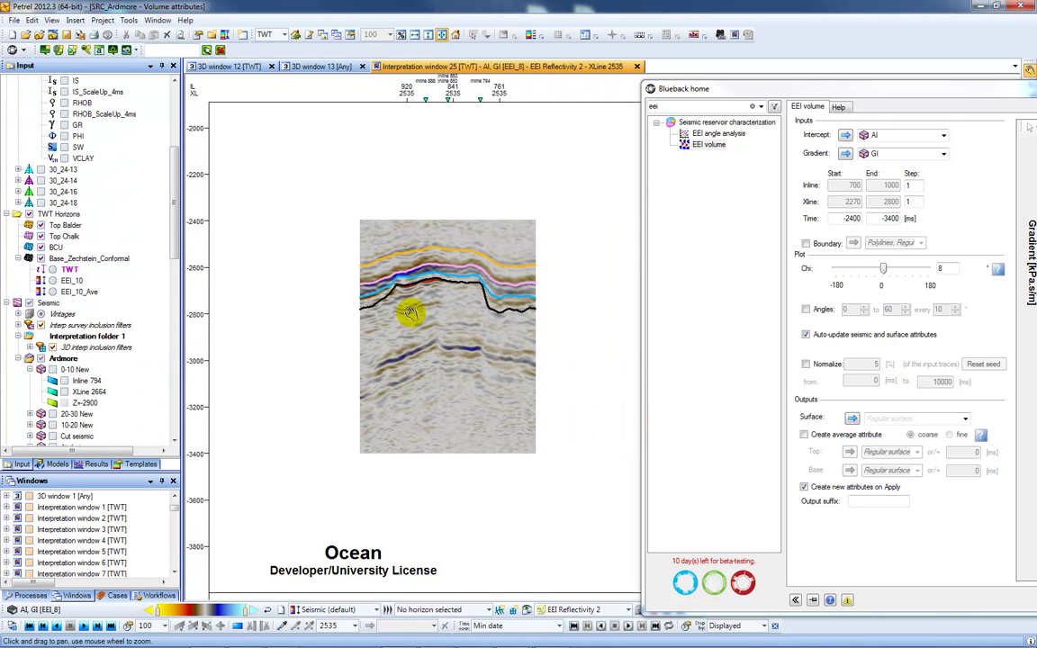
scroll(417, 282, up, 4)
scroll(460, 306, up, 3)
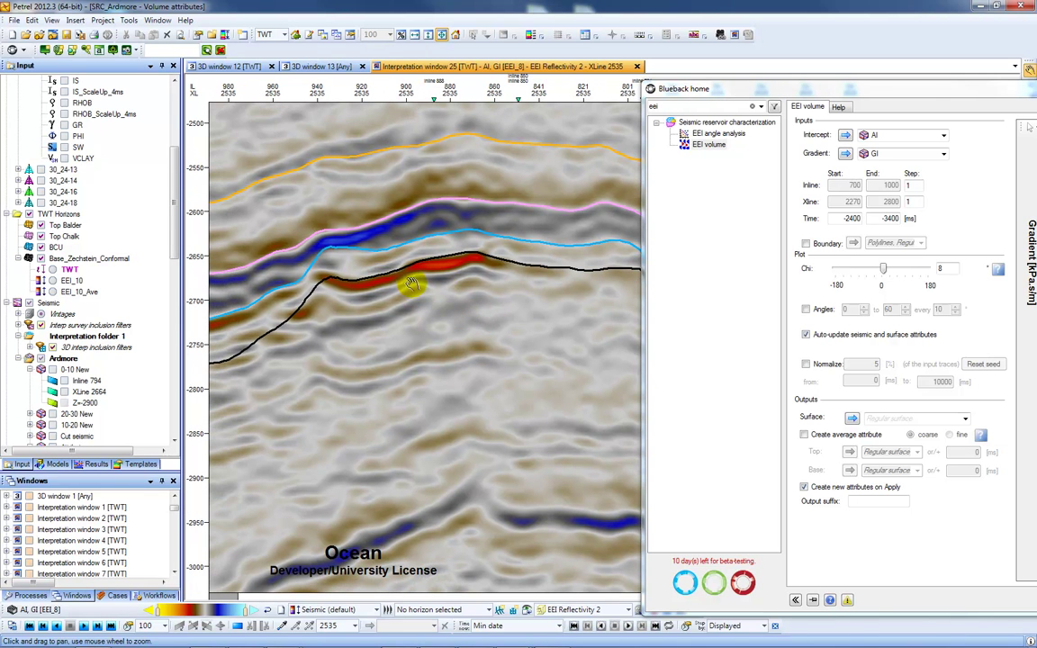
scroll(433, 278, down, 3)
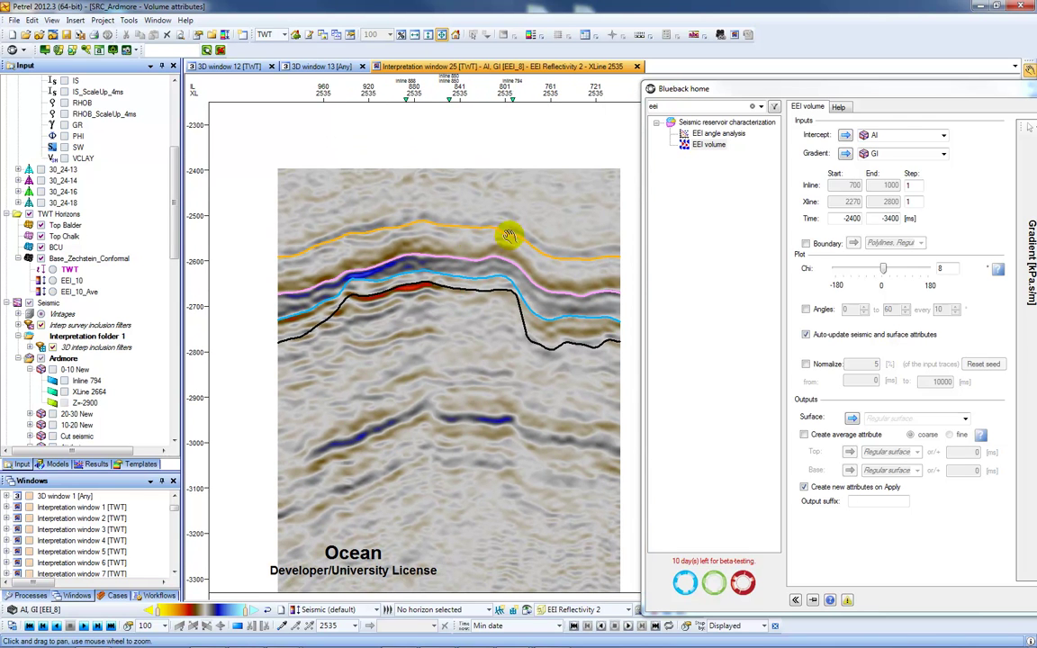